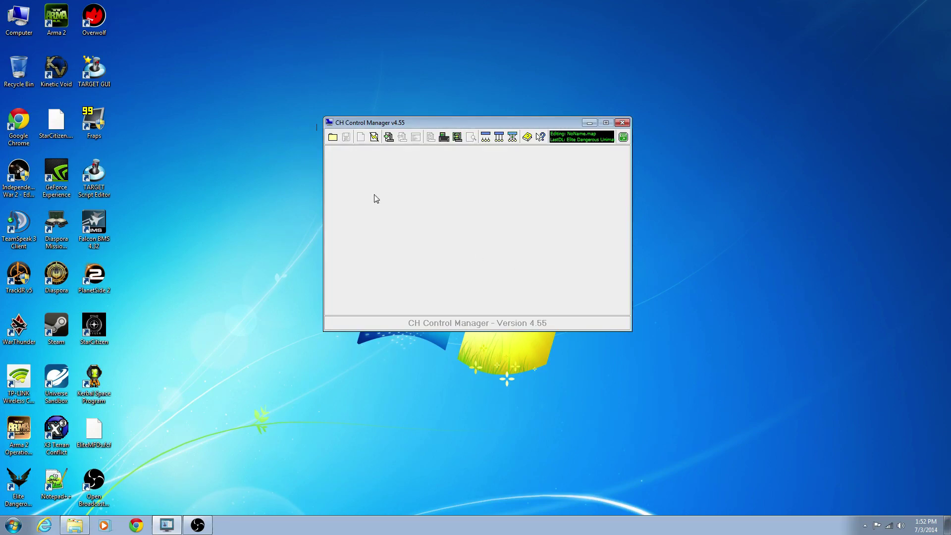
Step: Browse for a map file without loading one, then cycle the controllers through Off, Direct and back to Mapped mode
left_click(333, 141)
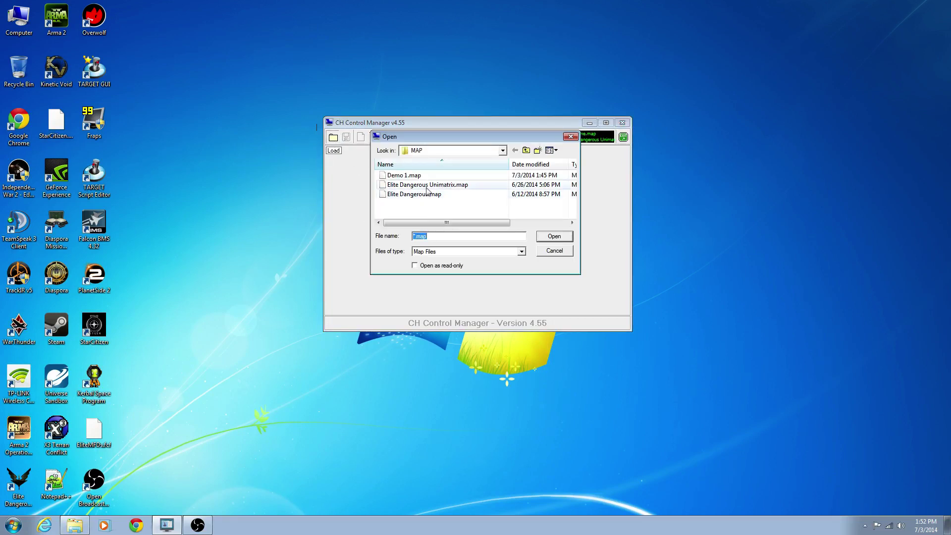
left_click(565, 253)
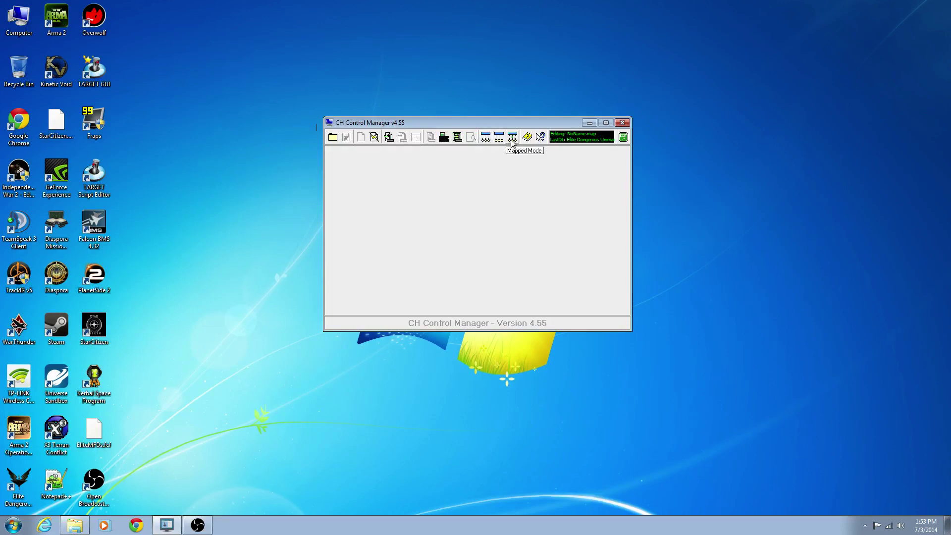
left_click(486, 137)
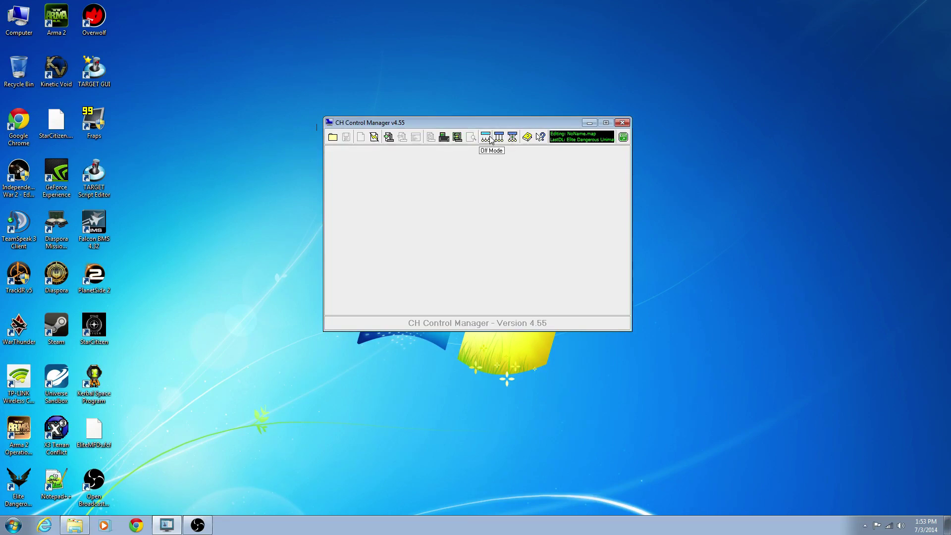
left_click(501, 137)
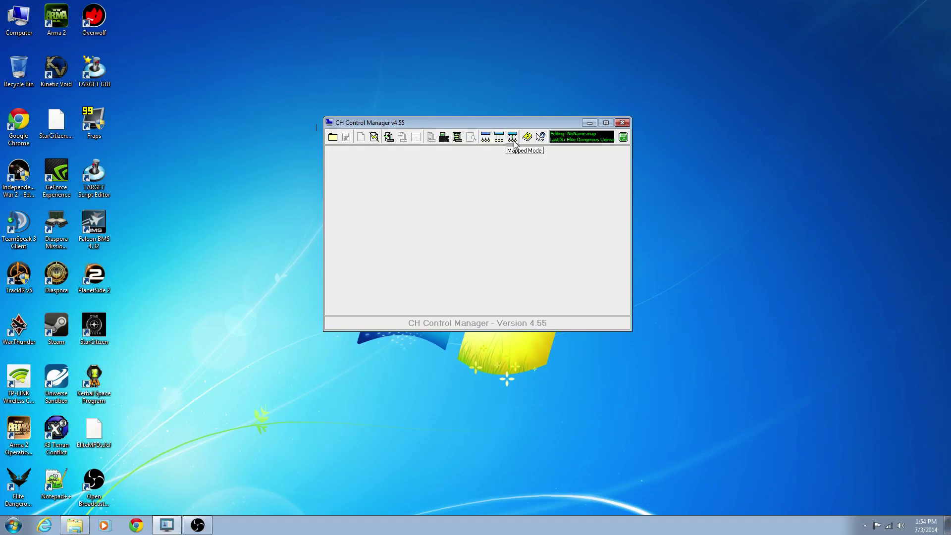
left_click(514, 143)
Step: Use context help to view the command finder's help text, then dismiss it
left_click(539, 138)
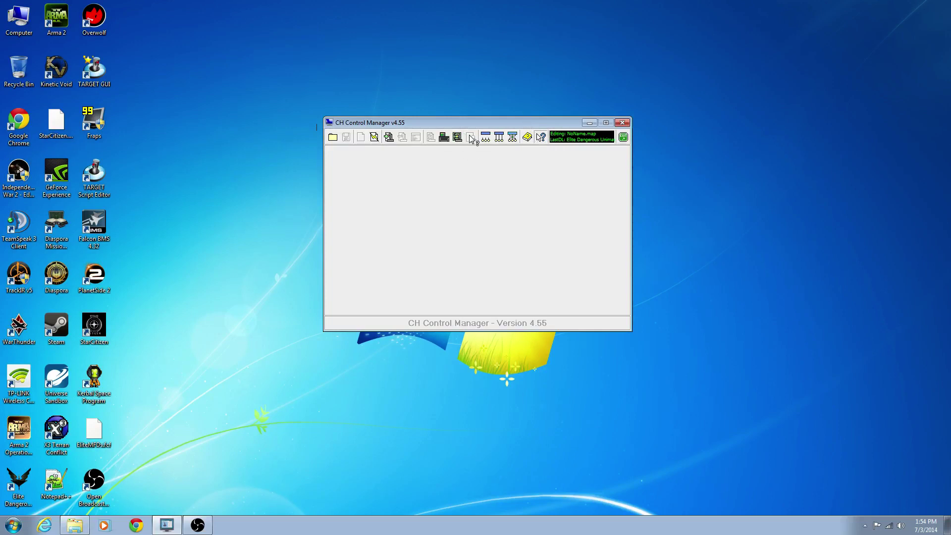
left_click(458, 138)
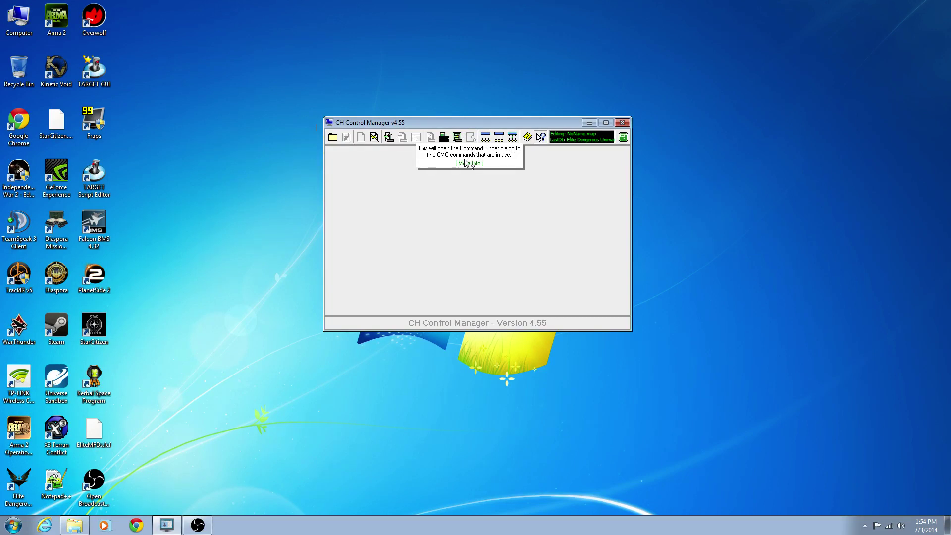
left_click(515, 182)
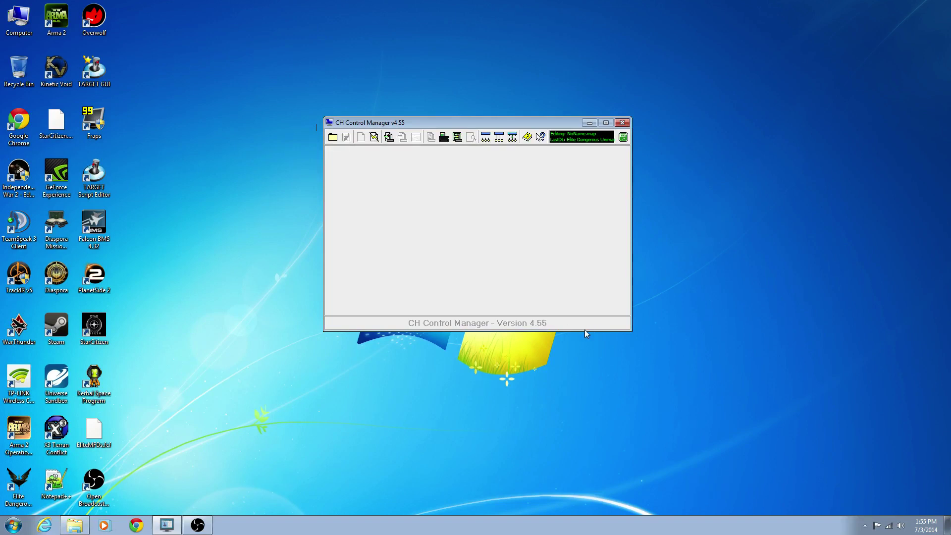
Step: Start a new map with the Map Wizard using the FighterStick, ProThrottle and ProPedals
left_click(375, 141)
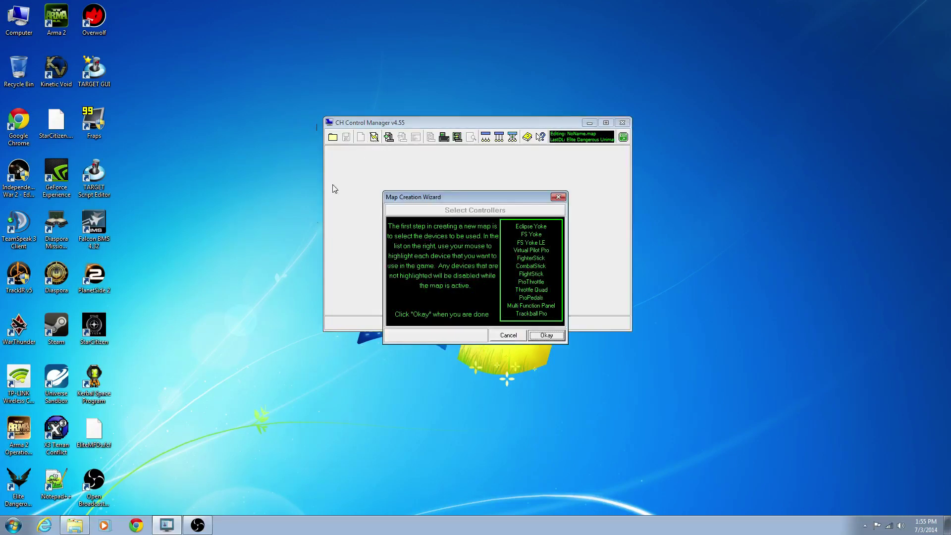
left_click(518, 258)
left_click(528, 283)
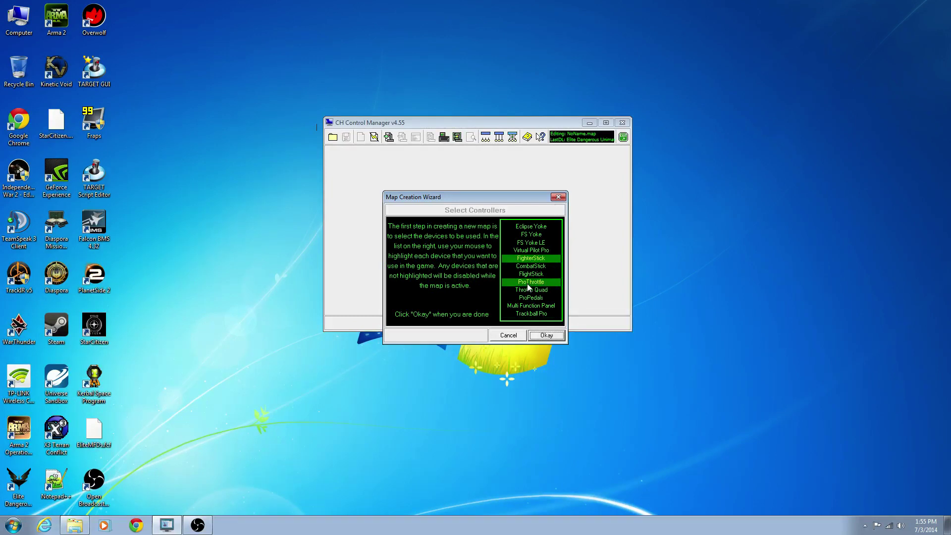
left_click(515, 299)
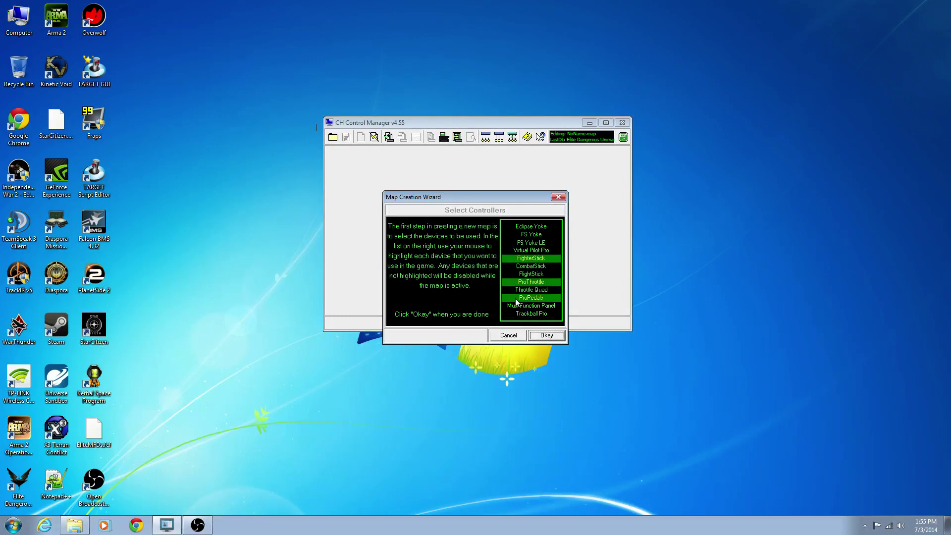
left_click(547, 336)
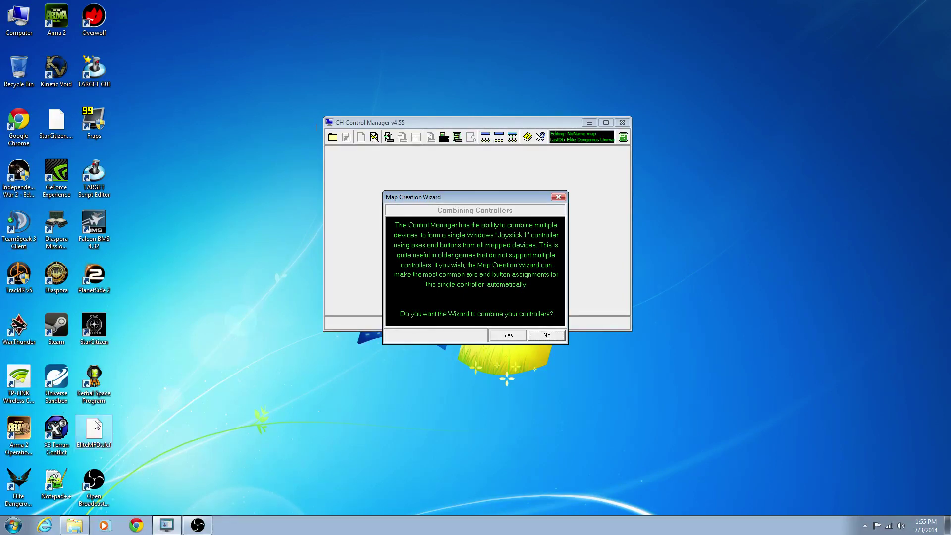
Step: Combine the controllers into Joystick 1 with 8 axes and 32 buttons, include CMS, and finish the wizard
left_click(508, 335)
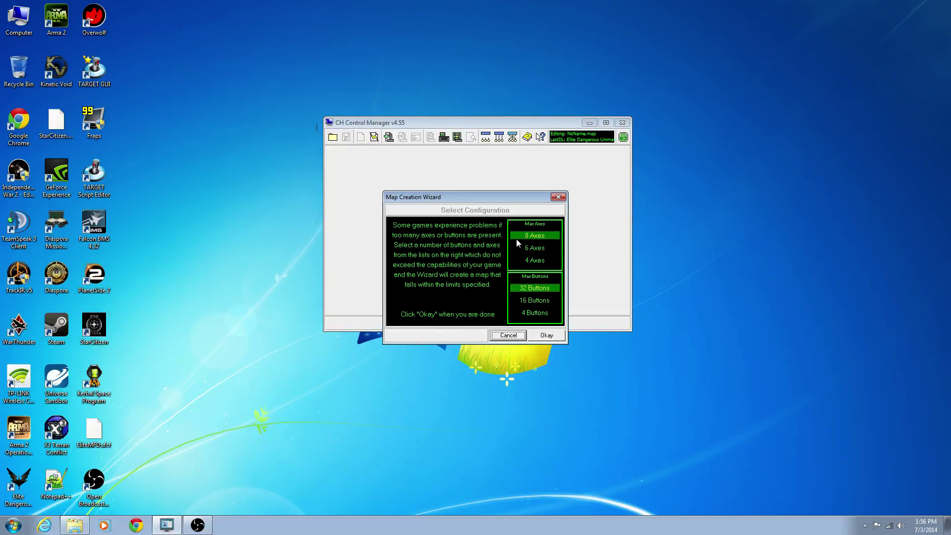
left_click(542, 336)
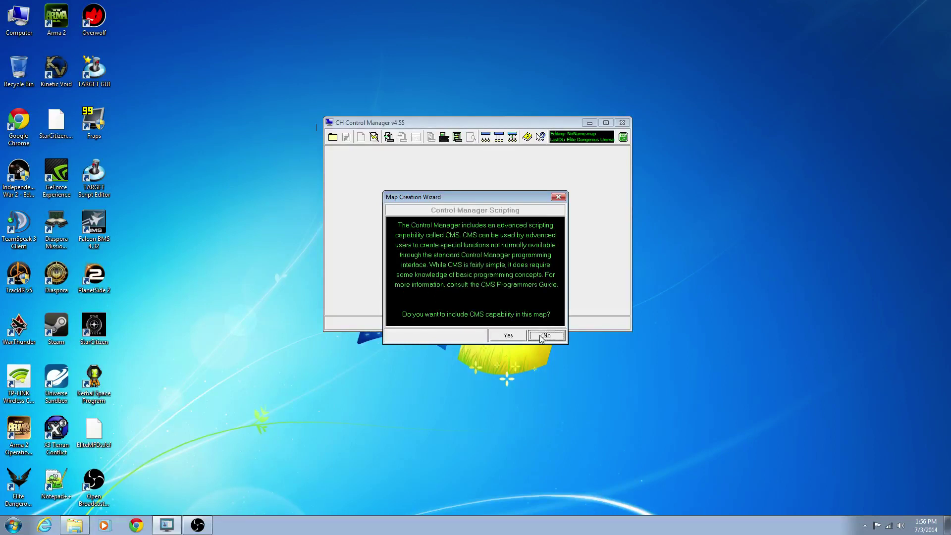
left_click(504, 336)
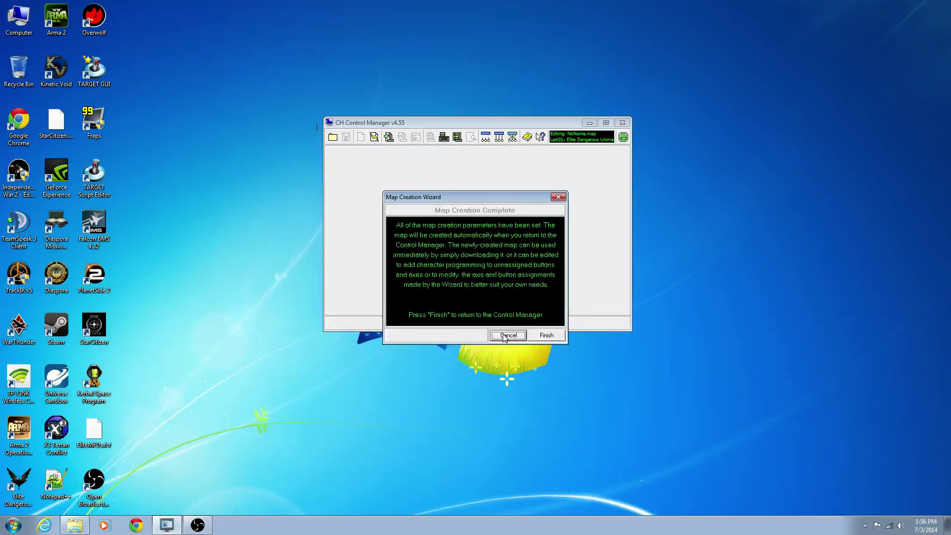
left_click(547, 335)
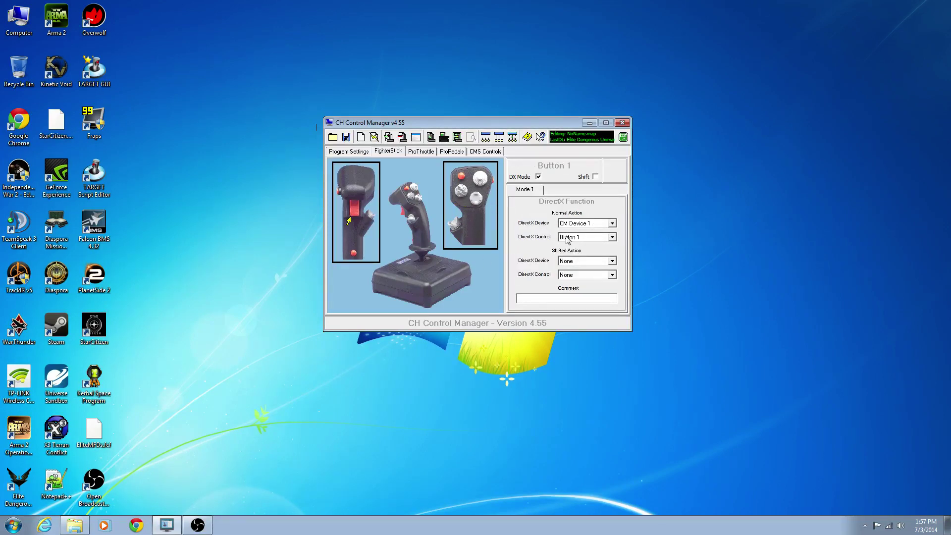
left_click(415, 153)
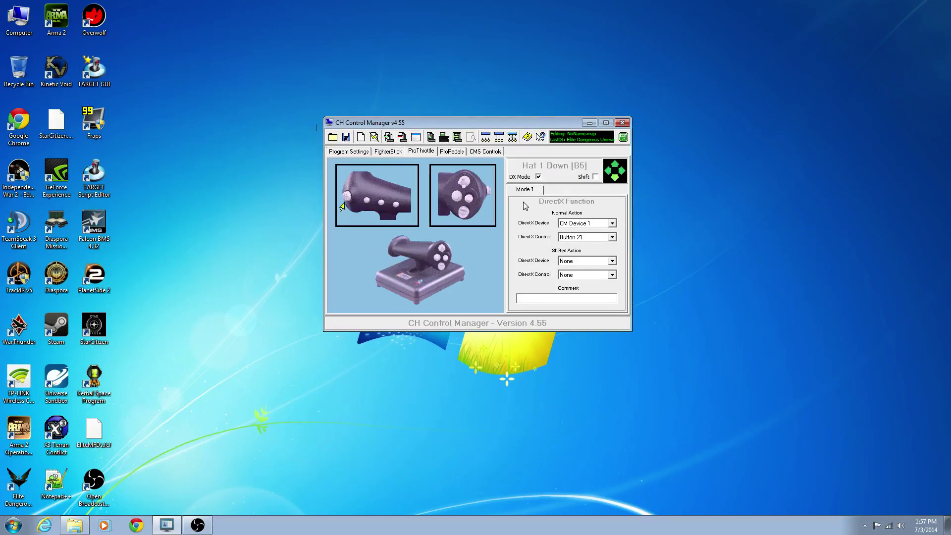
left_click(383, 151)
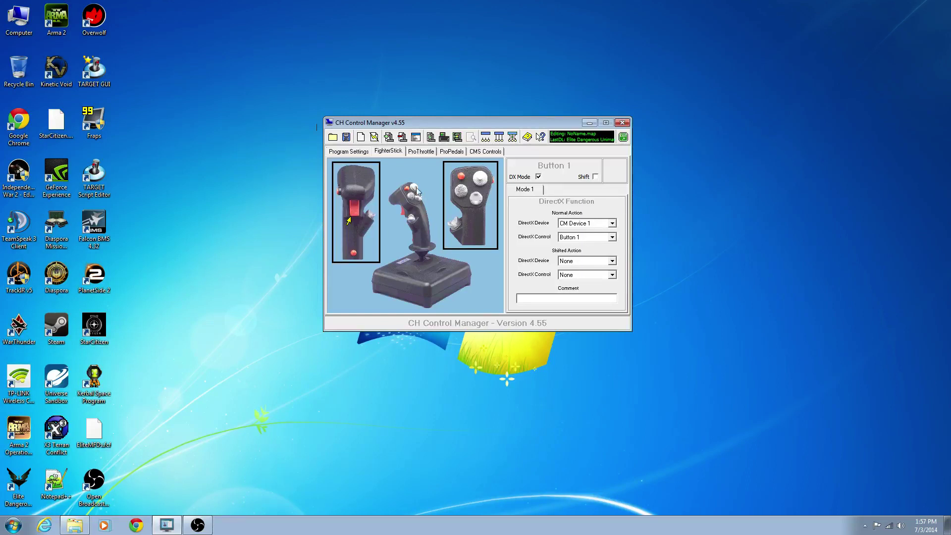
Step: Download the new map to the controllers, acknowledge the success message, and bring up Save As
left_click(430, 137)
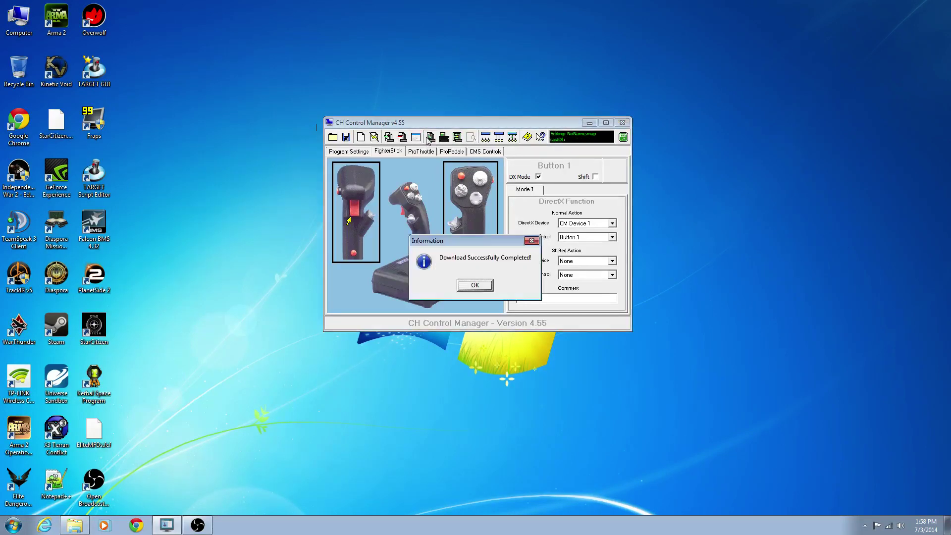
left_click(475, 285)
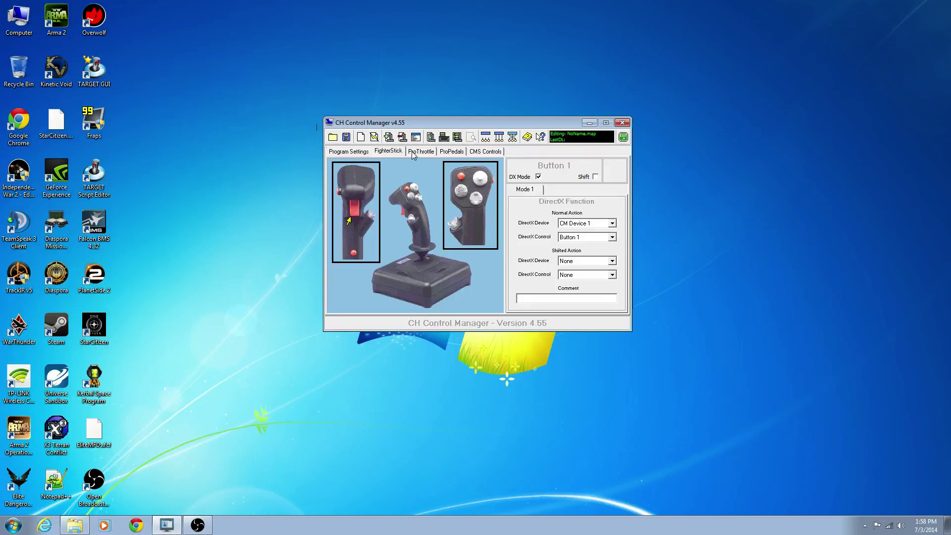
left_click(346, 138)
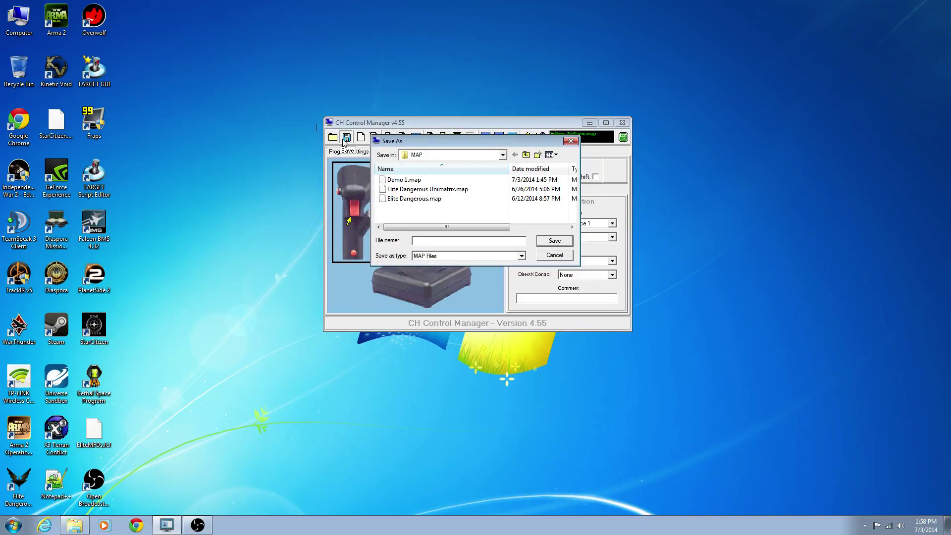
Step: Save the map over Demo 1.map, confirming the replacement, then download it to the controllers
left_click(420, 181)
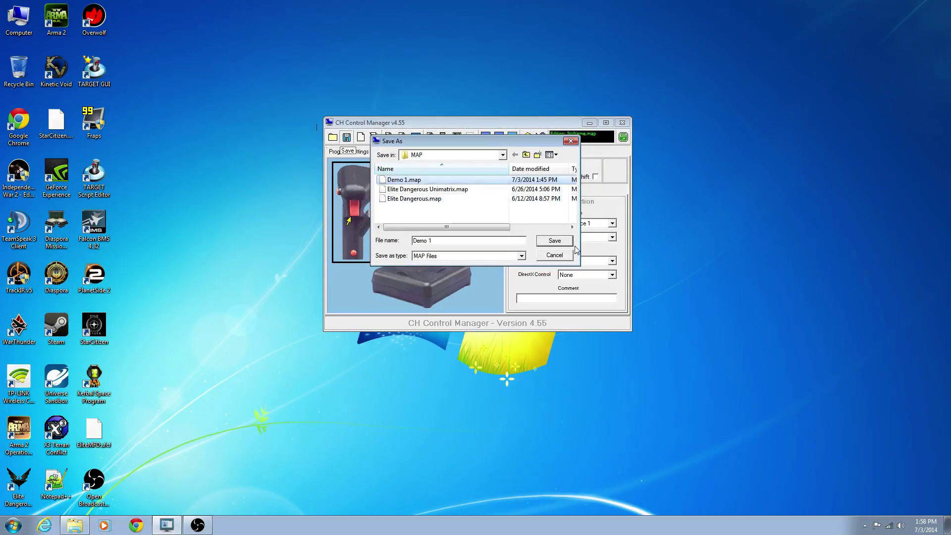
left_click(561, 236)
left_click(508, 266)
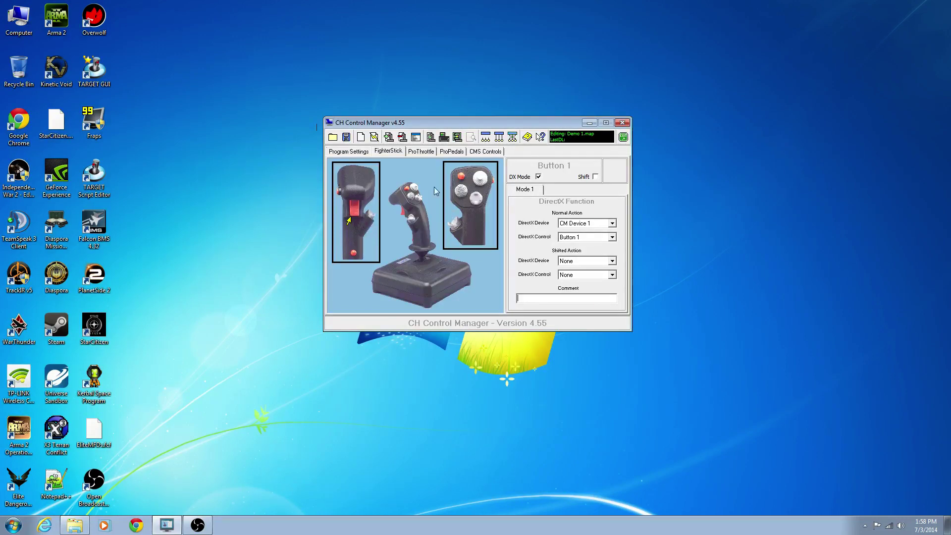
left_click(431, 137)
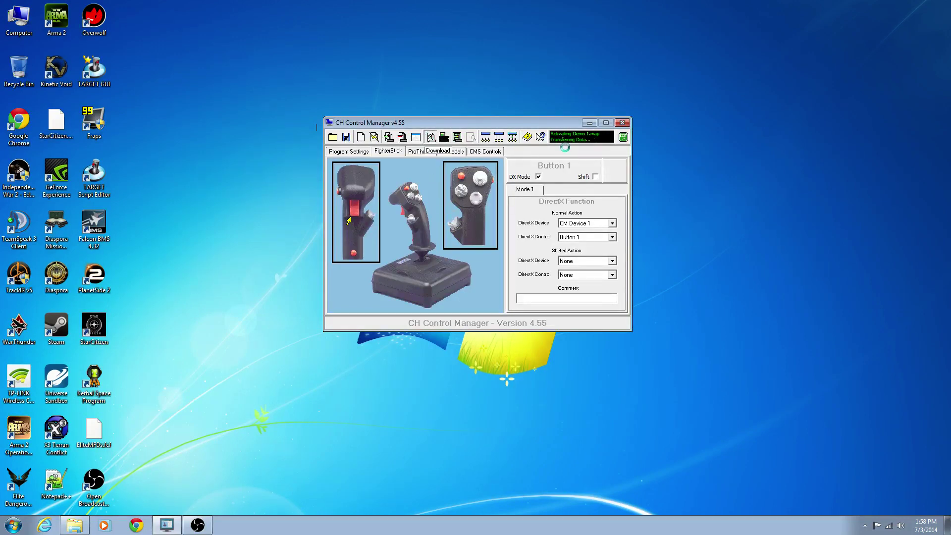
left_click(469, 284)
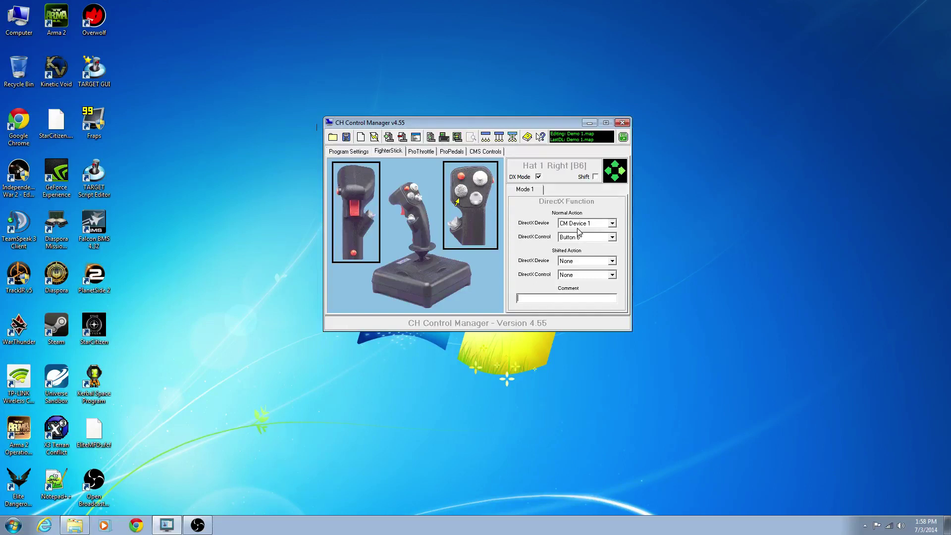
Step: Set the stick's Hat 1 Left DirectX Control output to Button 6
left_click(585, 237)
left_click(583, 258)
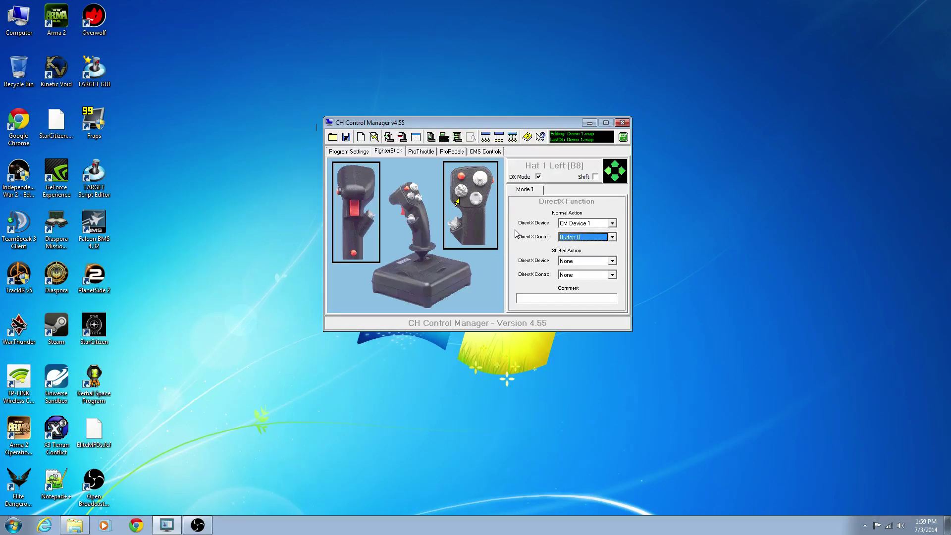
left_click(574, 243)
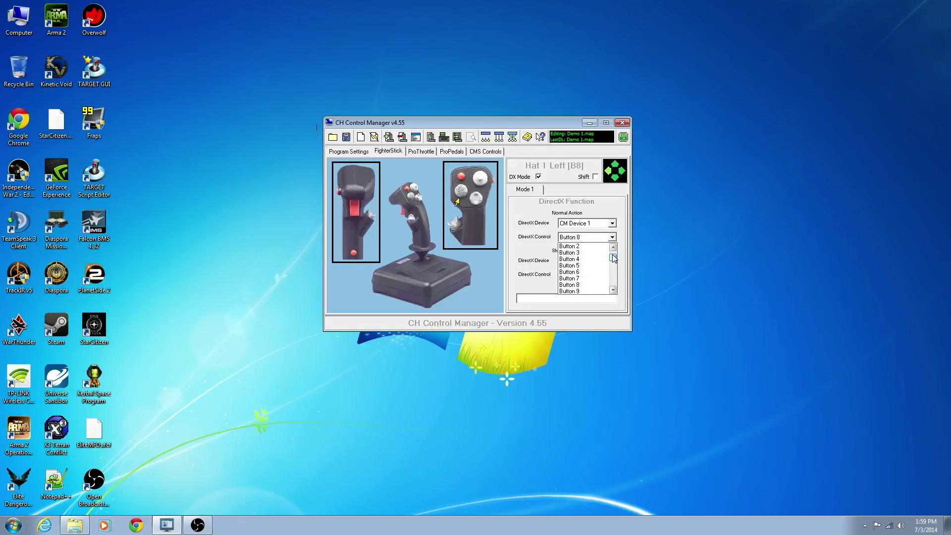
scroll(613, 254, "up", 2)
left_click(586, 273)
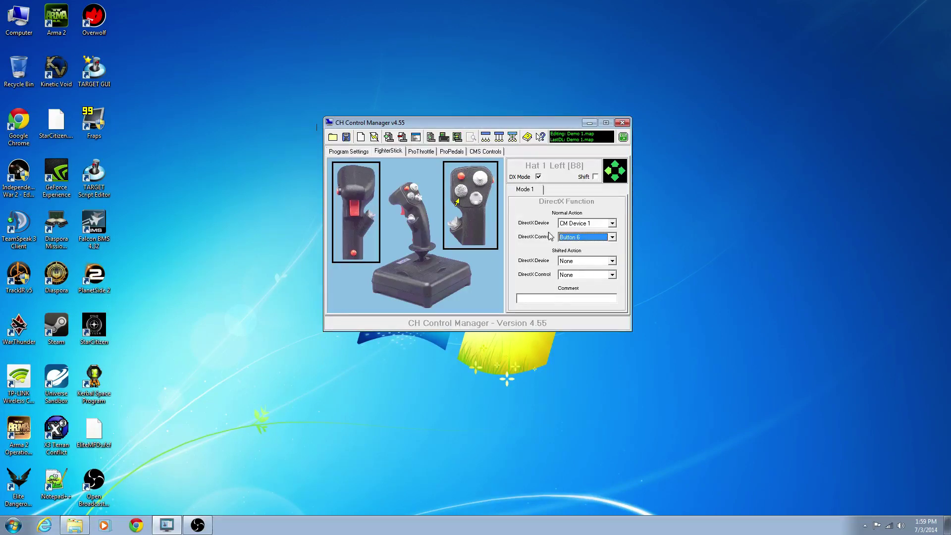
Step: Save over Demo 1.map and download the updated map to the controllers
left_click(348, 137)
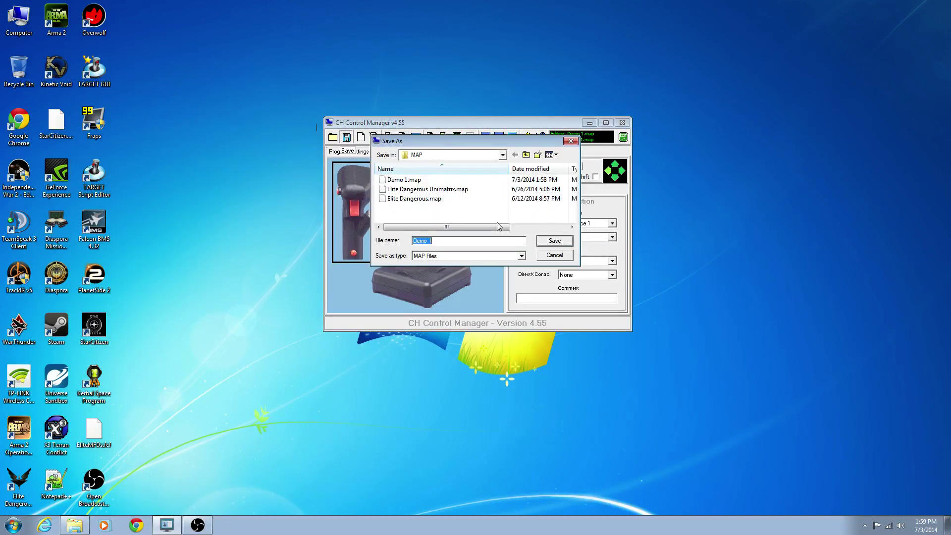
left_click(550, 244)
left_click(518, 269)
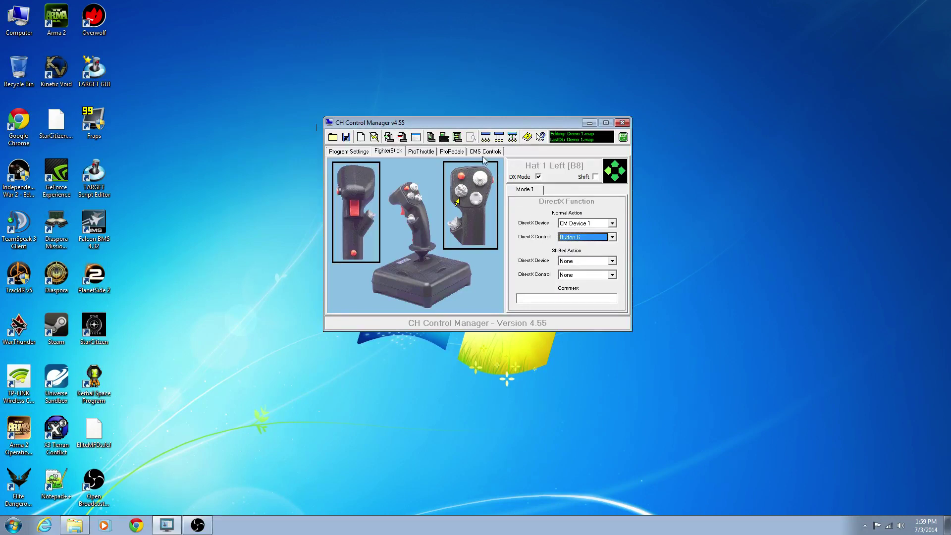
left_click(437, 137)
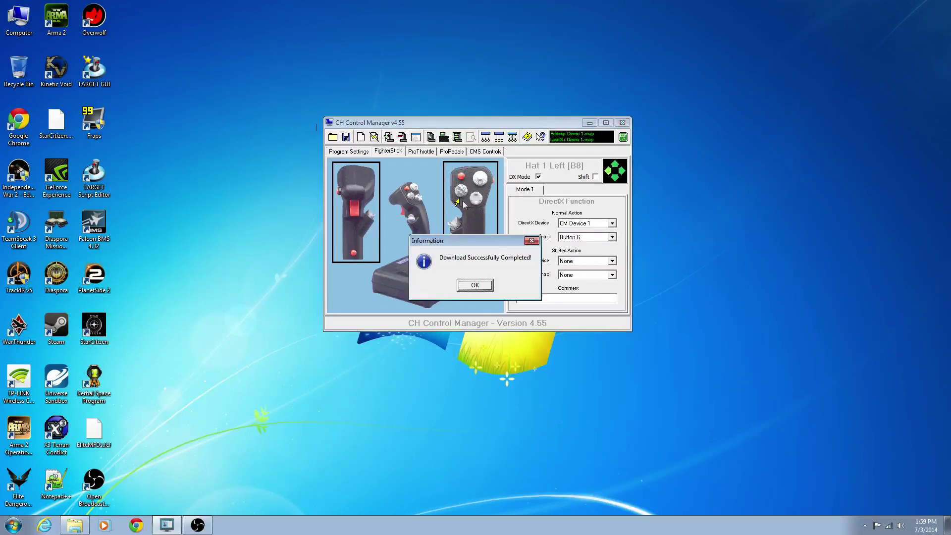
left_click(475, 286)
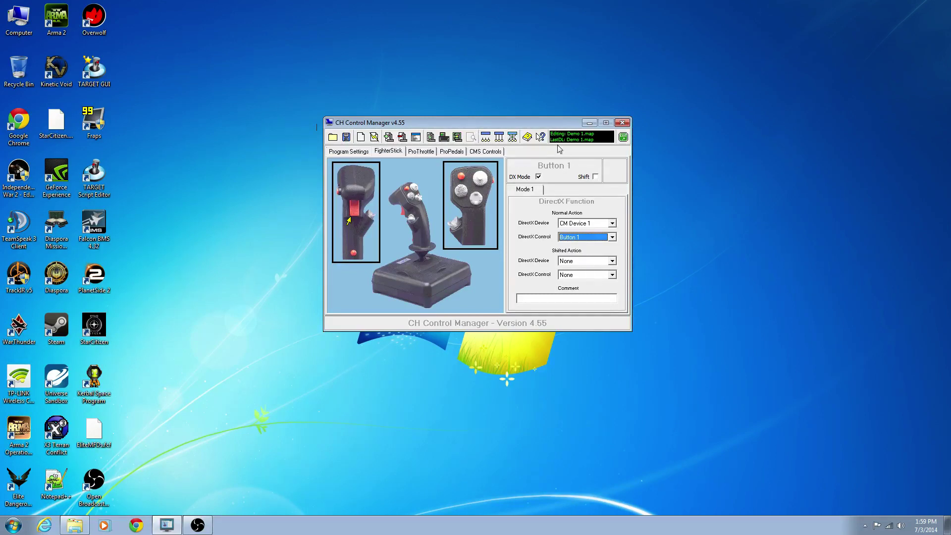
Step: Assign Button 4 output to the stick's Button 1 and Button 1 output to Button 4
left_click(586, 242)
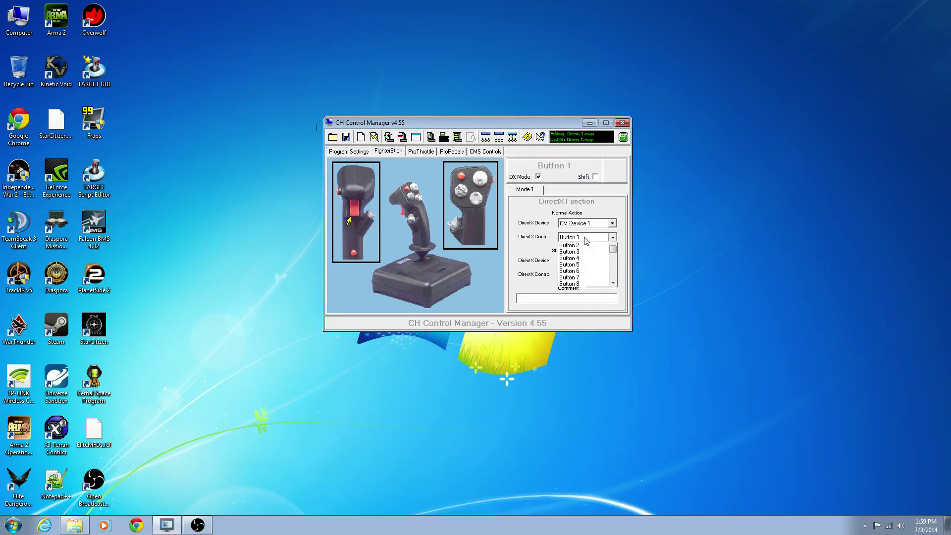
left_click(581, 269)
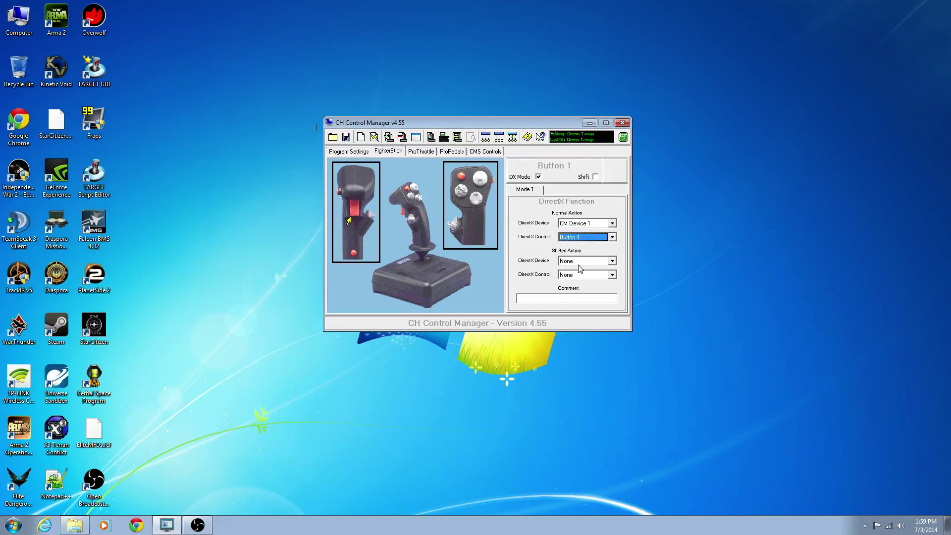
left_click(464, 227)
left_click(565, 238)
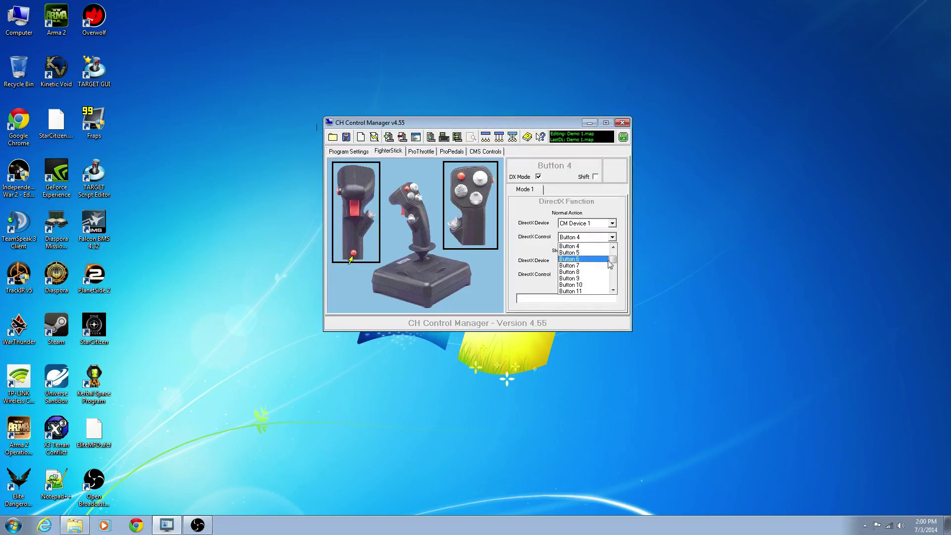
scroll(614, 262, "up", 2)
left_click(570, 253)
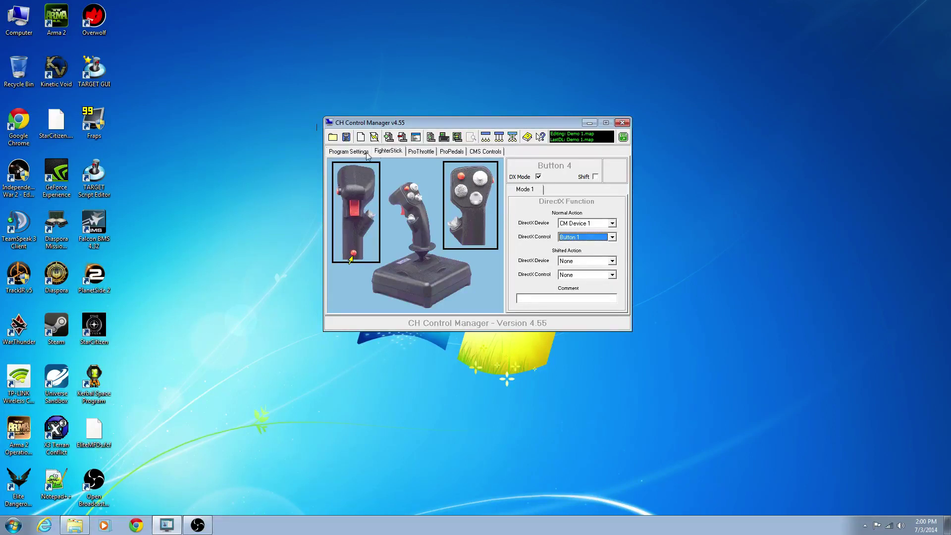
Step: Re-save Demo 1.map, replacing the existing file, and download it to the controllers
left_click(346, 136)
left_click(548, 243)
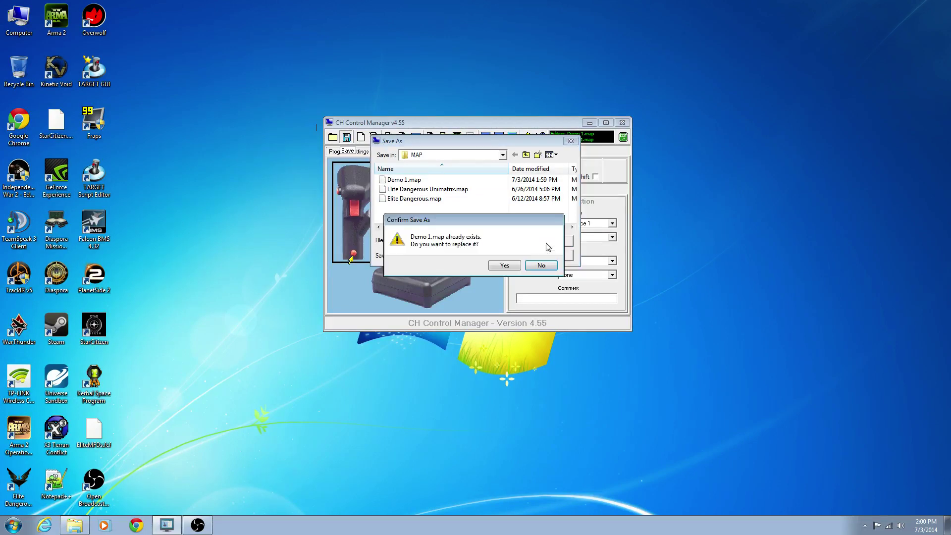
left_click(508, 264)
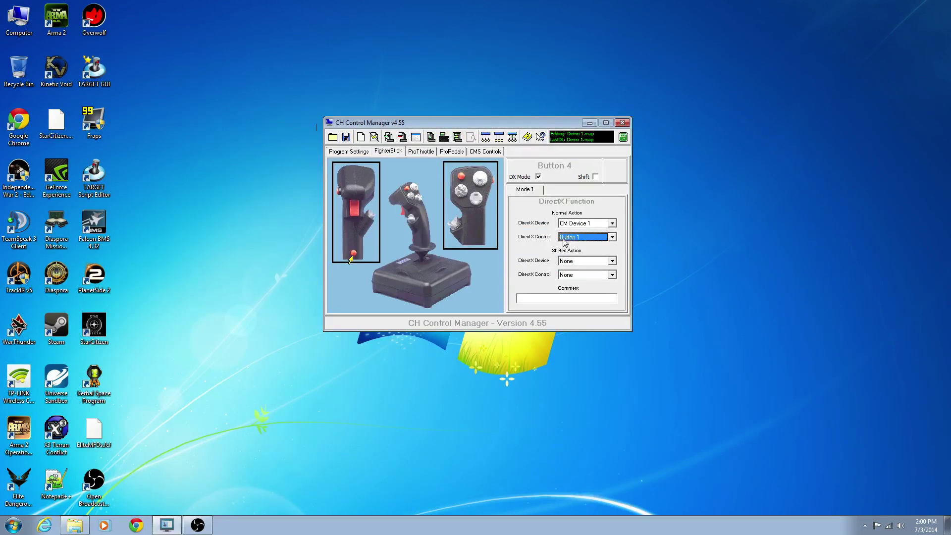
left_click(430, 137)
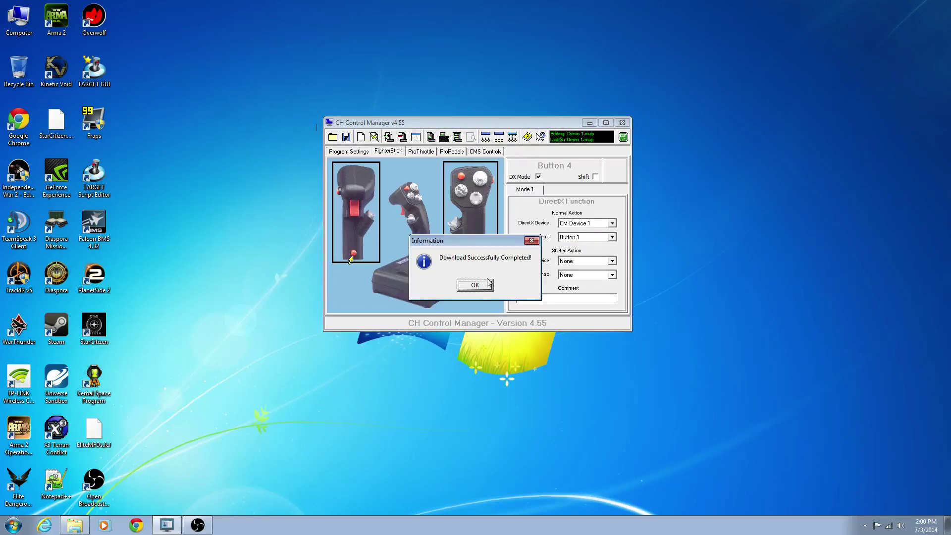
left_click(487, 283)
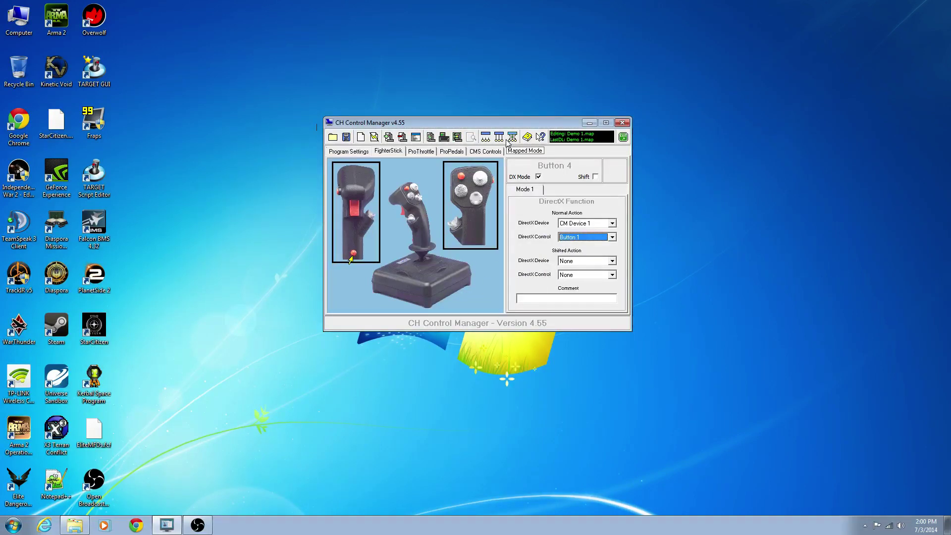